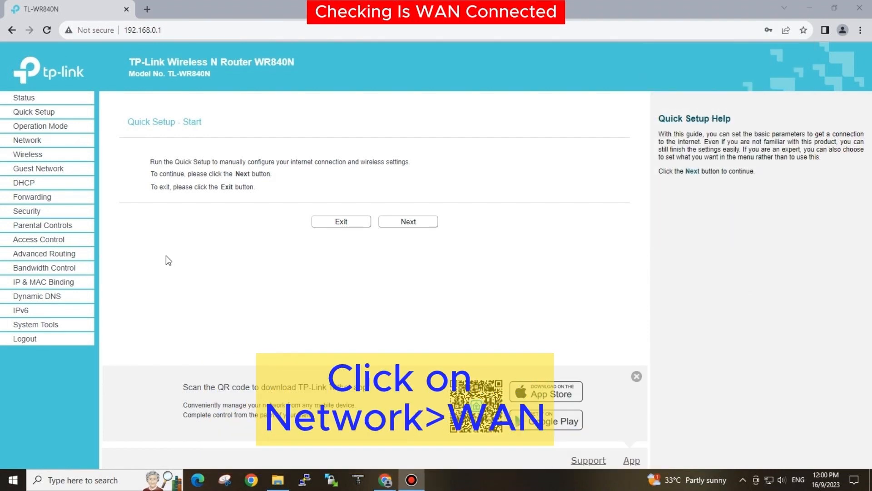
- Run detection of the WAN connection type and check the IP address assigned to the WAN port
left_click(41, 145)
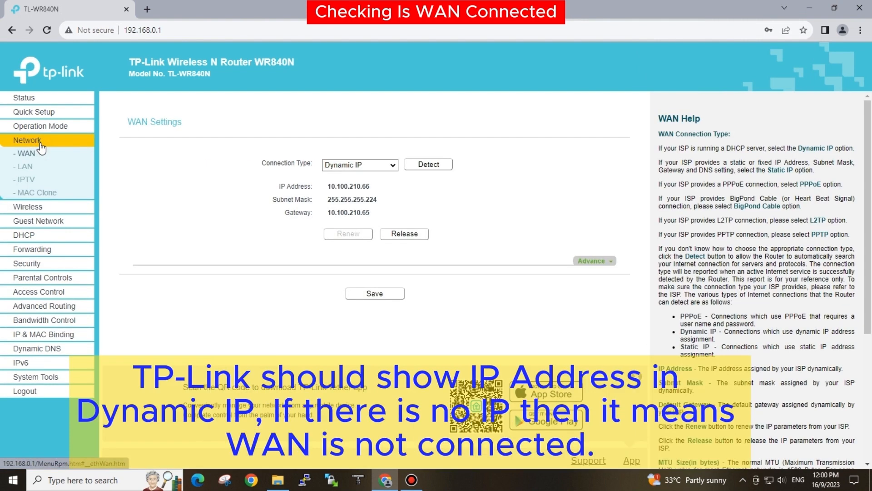
left_click(431, 166)
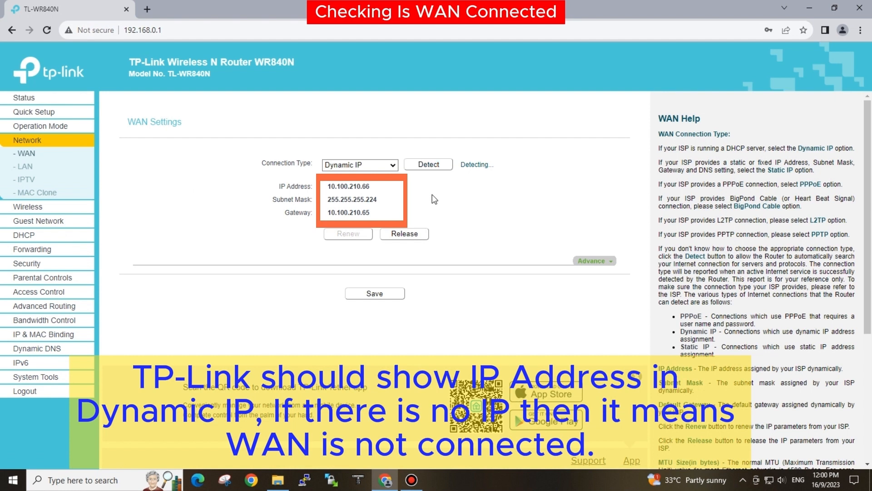
double_click(340, 188)
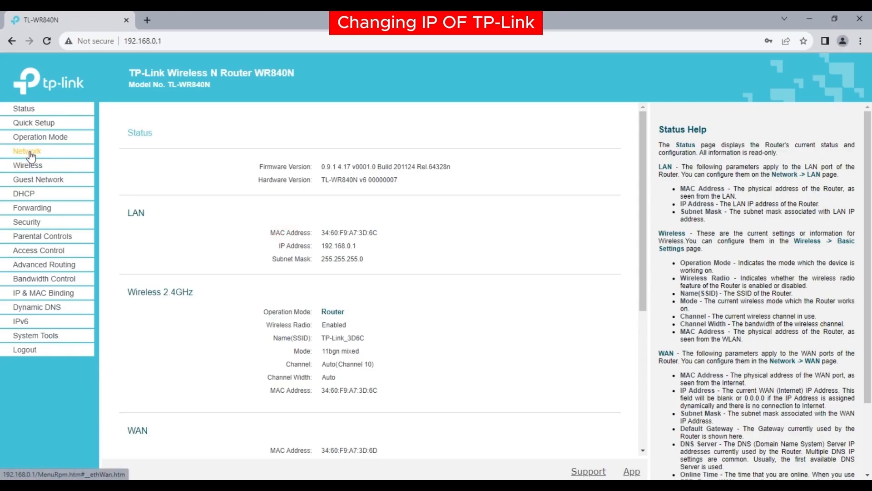
- Set the router's LAN IP address to 192.168.8.50, save it and reboot the device
left_click(32, 153)
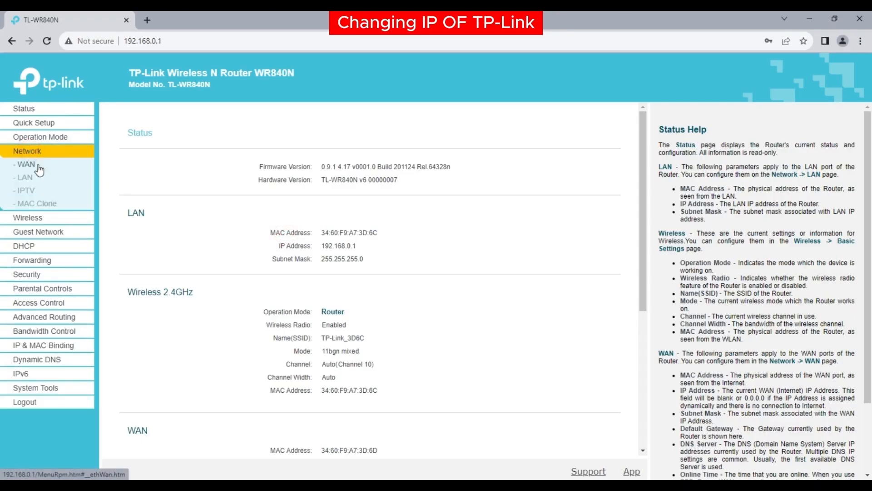
left_click(39, 170)
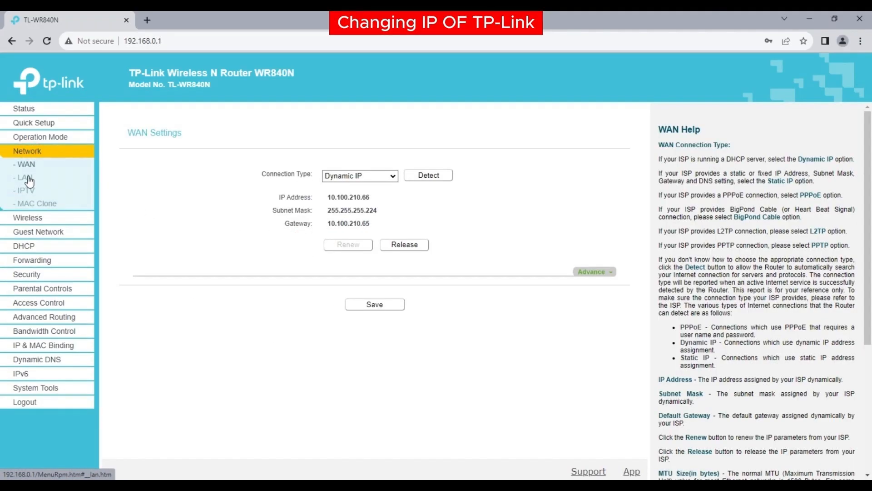
left_click(29, 180)
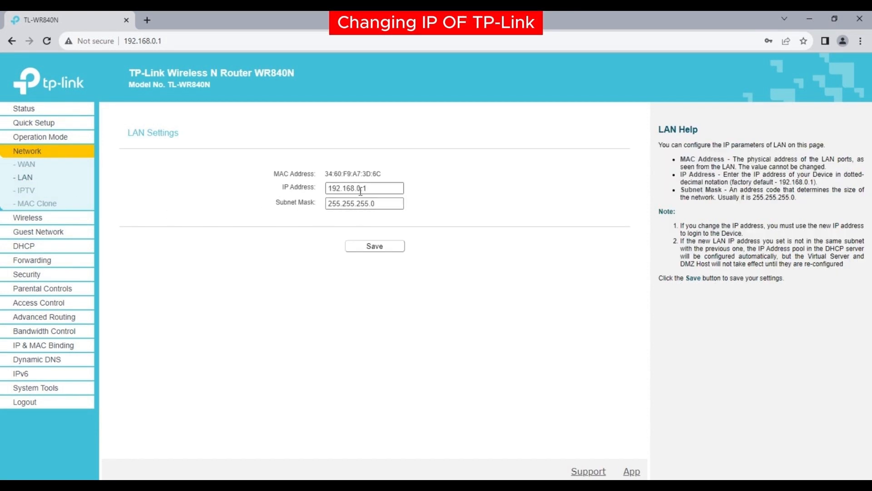
left_click_drag(370, 188, 358, 188)
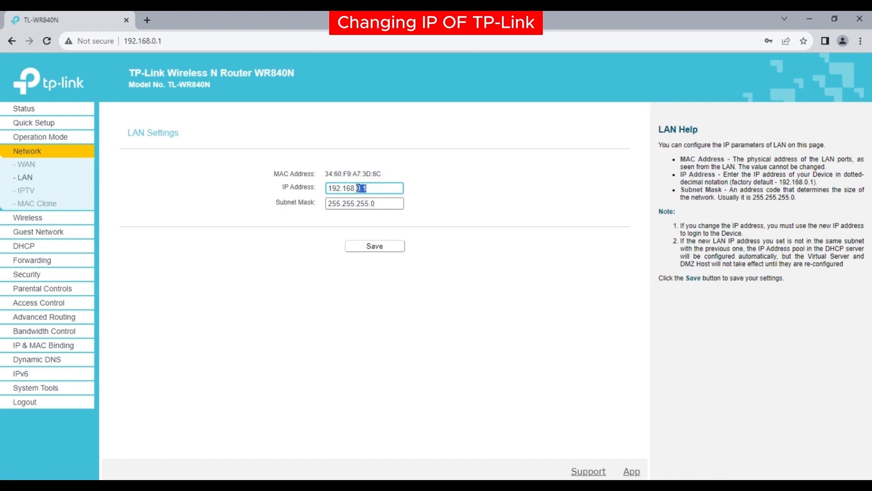
type("8.5")
type("0")
left_click(379, 248)
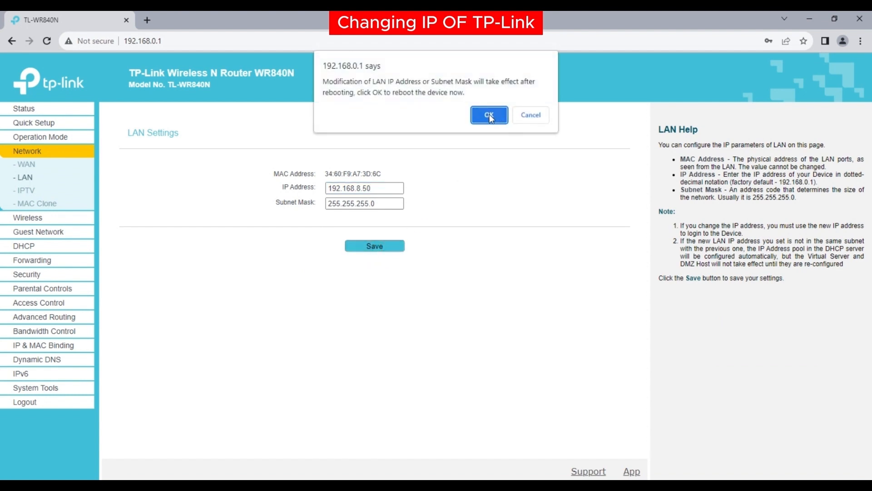
left_click(490, 115)
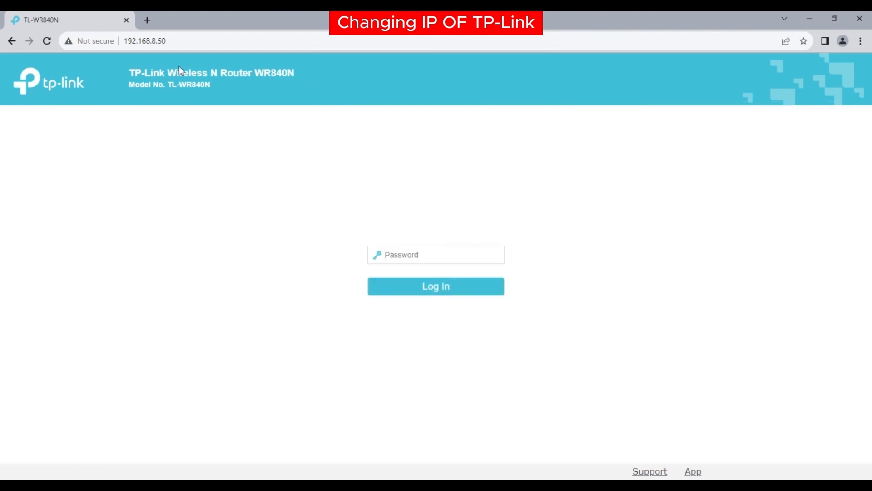
- Log in to the router at its new address with the administrator password
left_click(206, 38)
left_click(412, 255)
type("•••••••••••••")
key("Return")
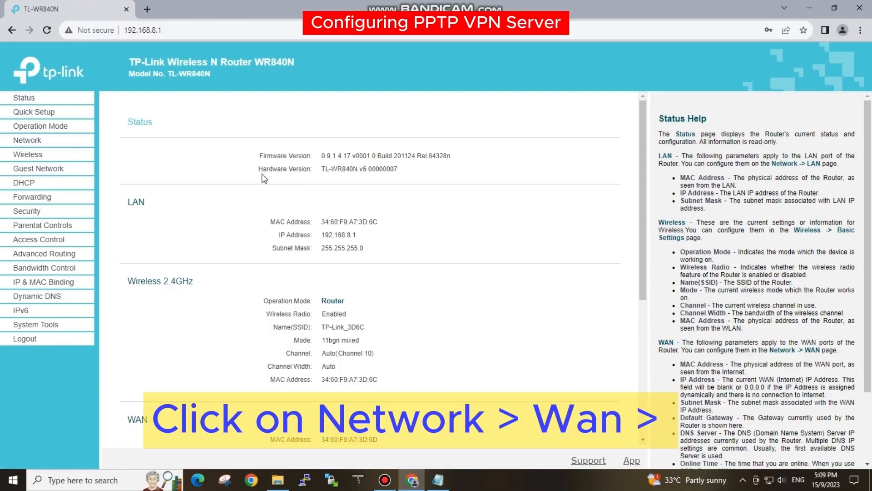
- Set the WAN connection type to PPTP in the network settings
left_click(70, 142)
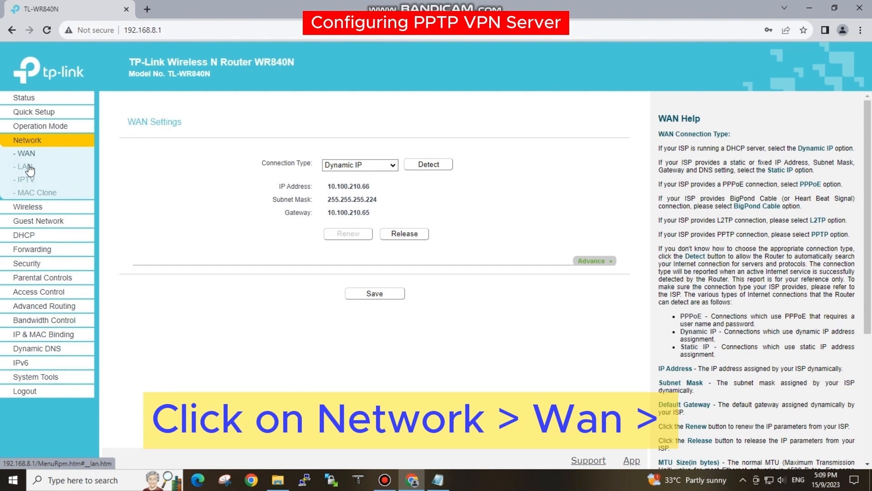
left_click(364, 165)
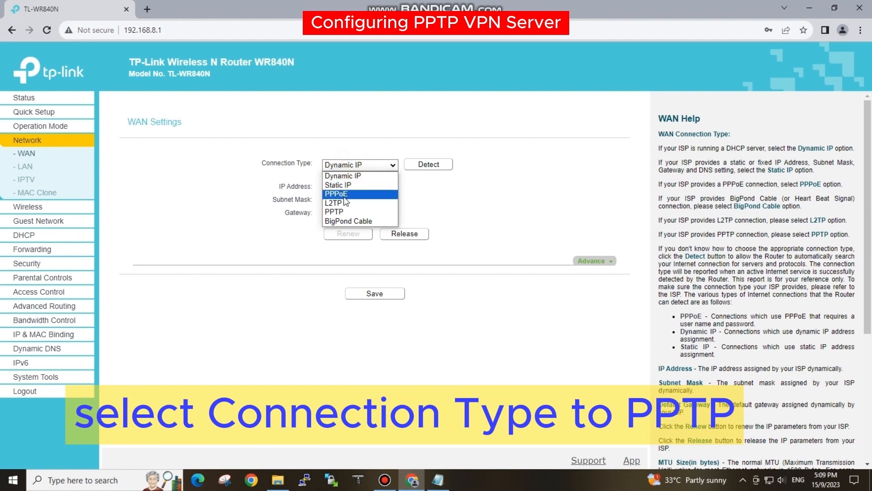
left_click(340, 212)
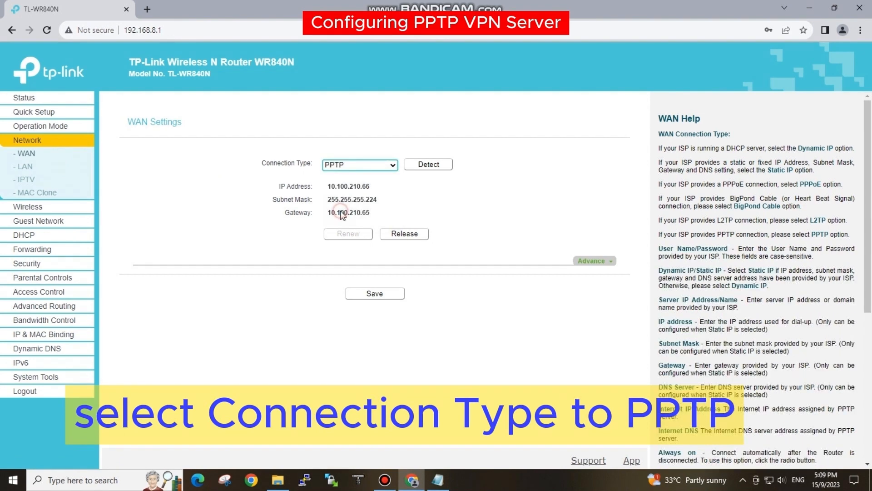
- Enter the VPN account's username and password for the PPTP connection
left_click(332, 186)
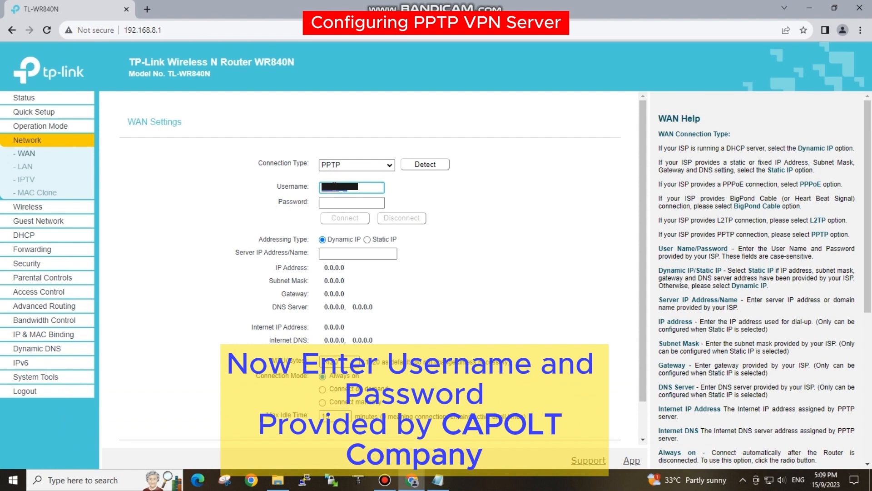
key("Tab")
key("ctrl+v")
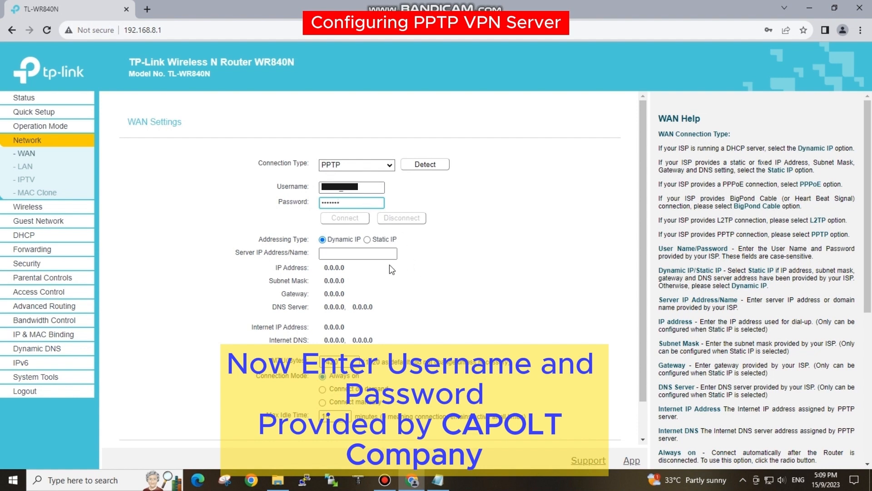
- Enter the PPTP server's IP address and save the WAN settings
left_click(345, 257)
key("ctrl+v")
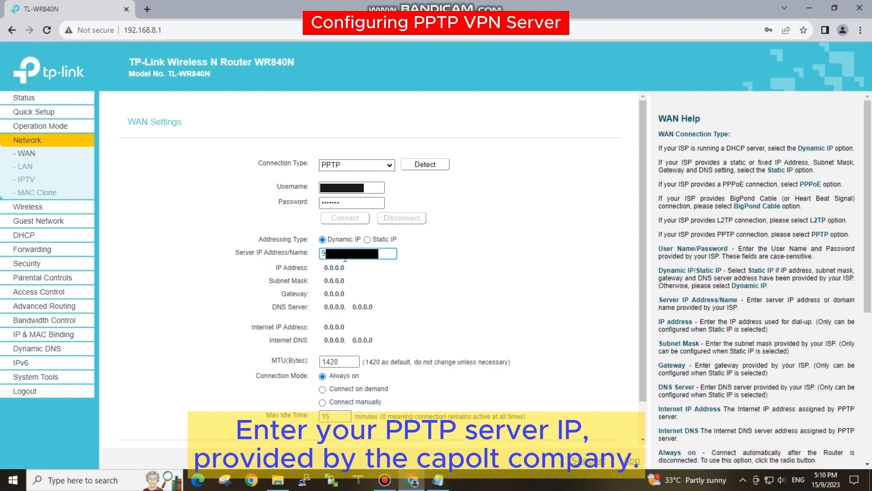
left_click(388, 286)
scroll(389, 286, "down", 1)
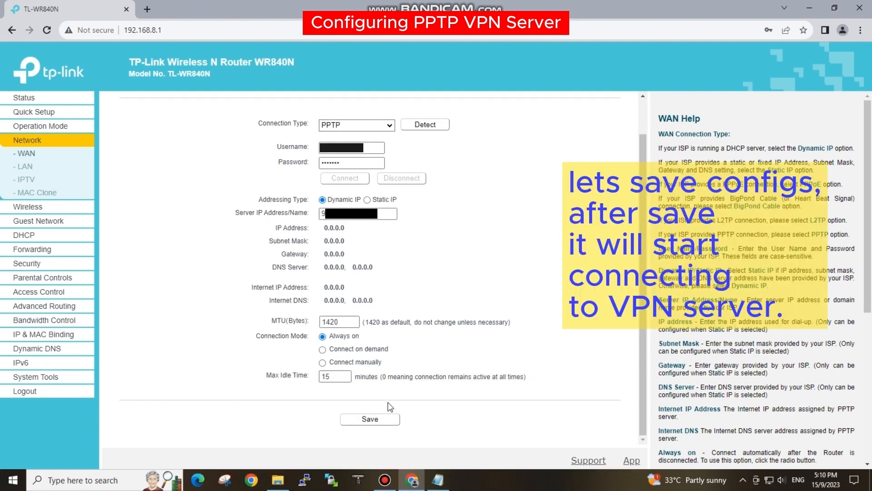
left_click(370, 420)
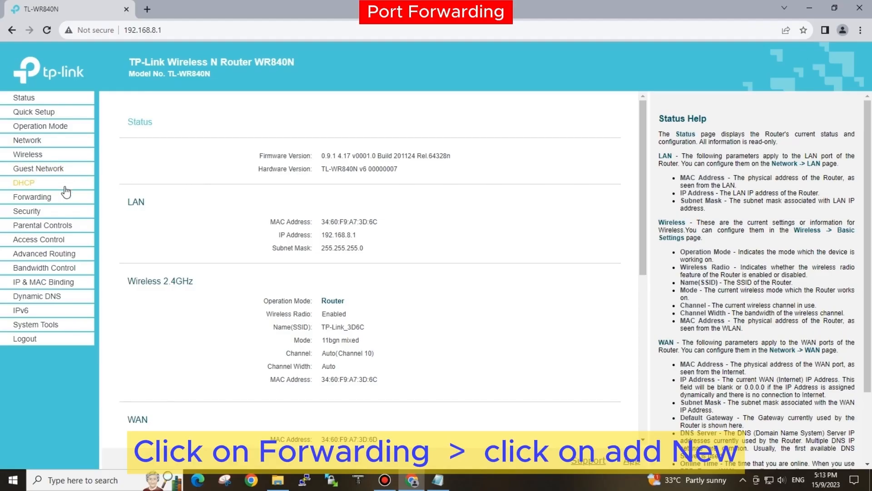
- Open the router's virtual server port forwarding settings
left_click(49, 196)
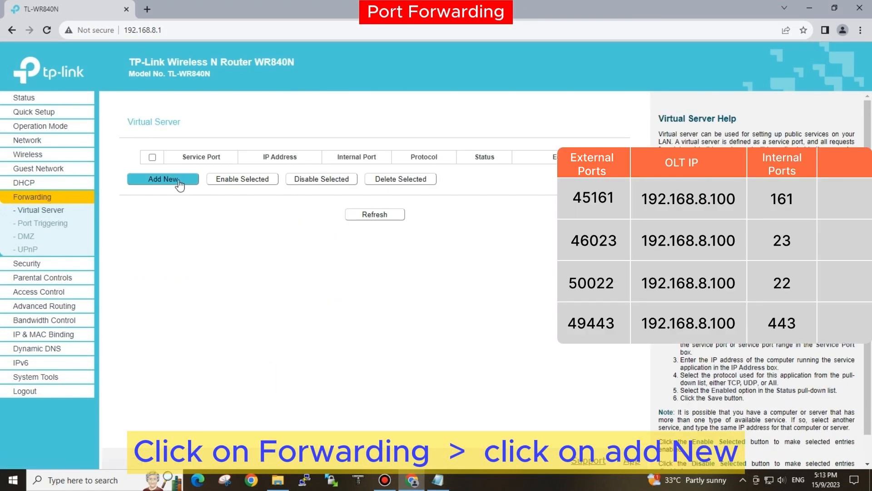
left_click(179, 179)
left_click(180, 180)
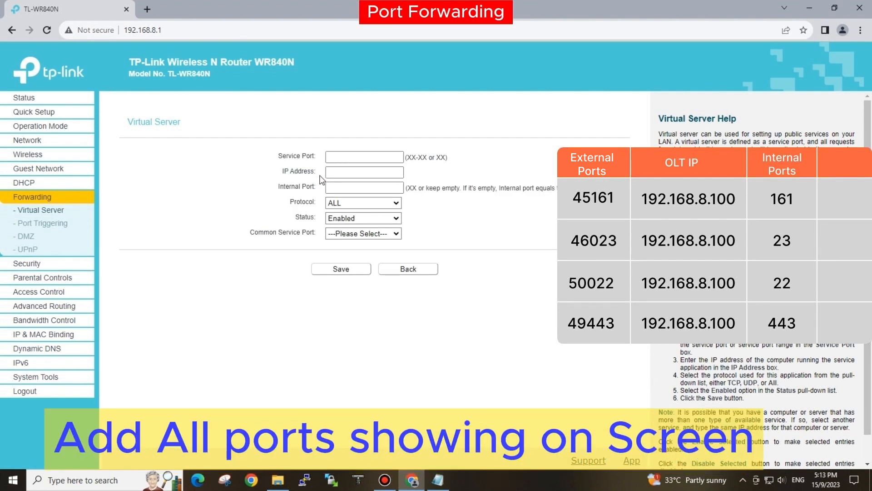
left_click(345, 157)
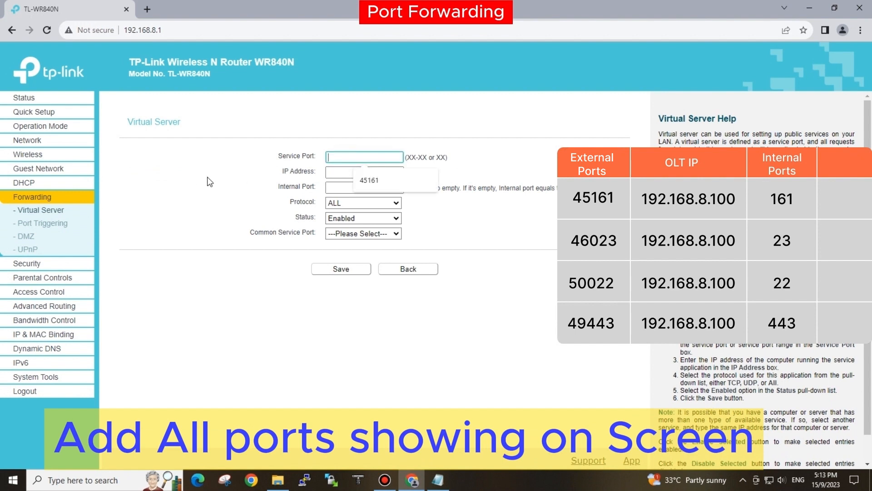
key("Escape")
type("4")
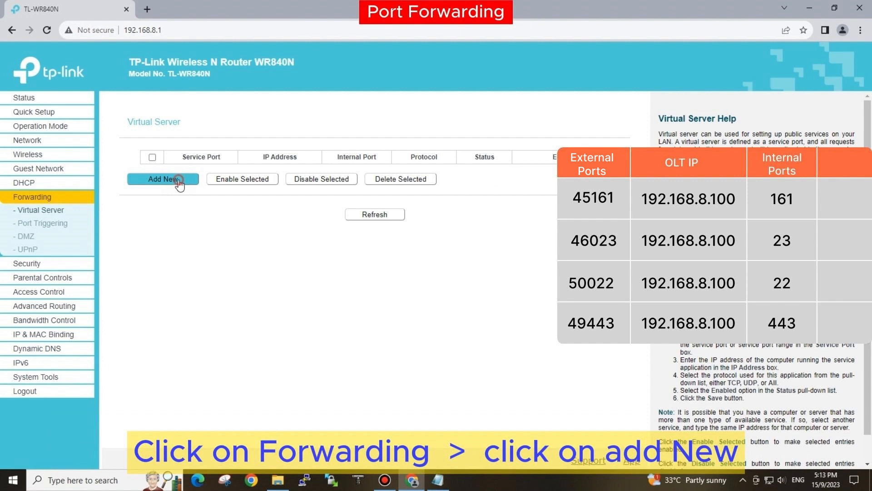
- Add and save a virtual server forwarding service port 45161 to IP address 192.168.8.100, internal port 161
left_click(179, 180)
left_click(346, 158)
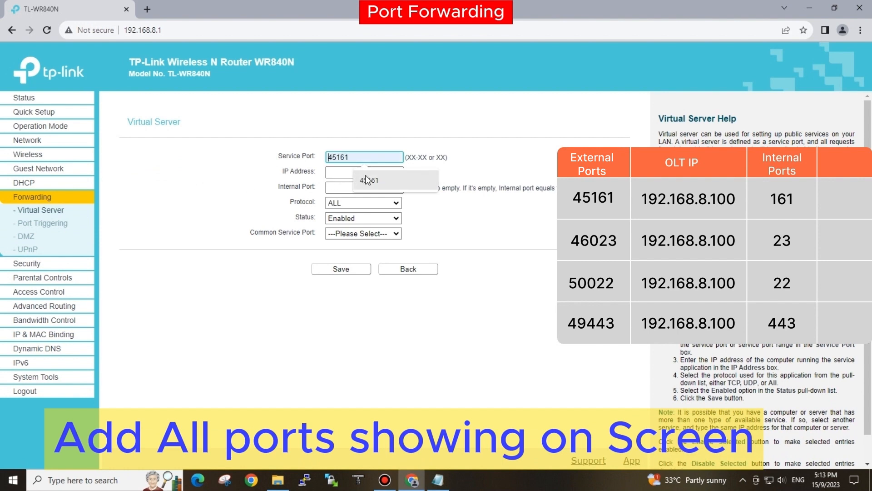
type("45")
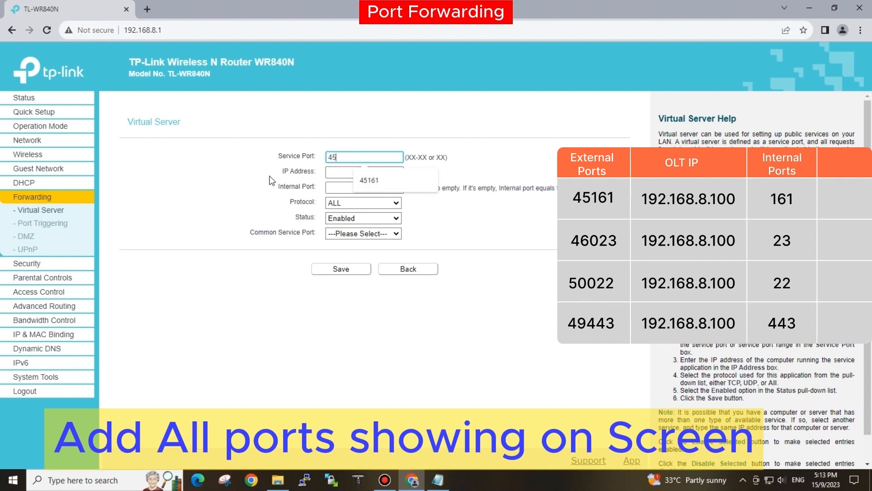
type("161")
left_click(332, 171)
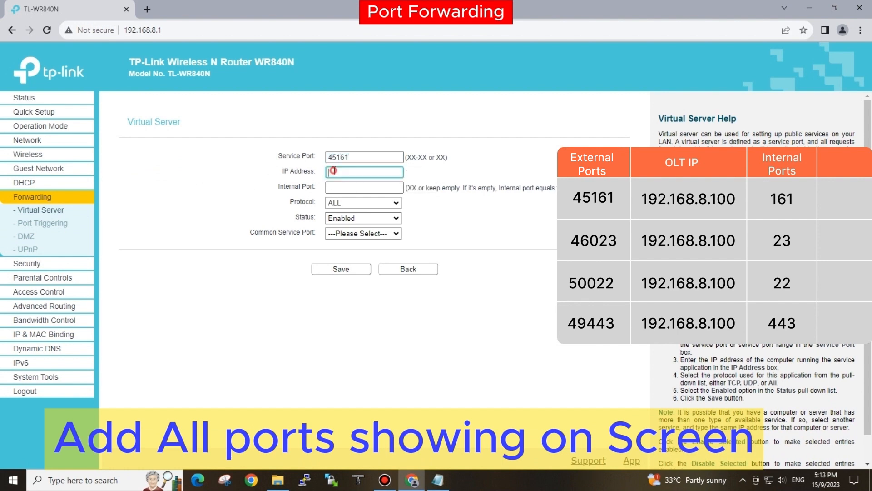
type("192.168.8.100")
left_click(335, 187)
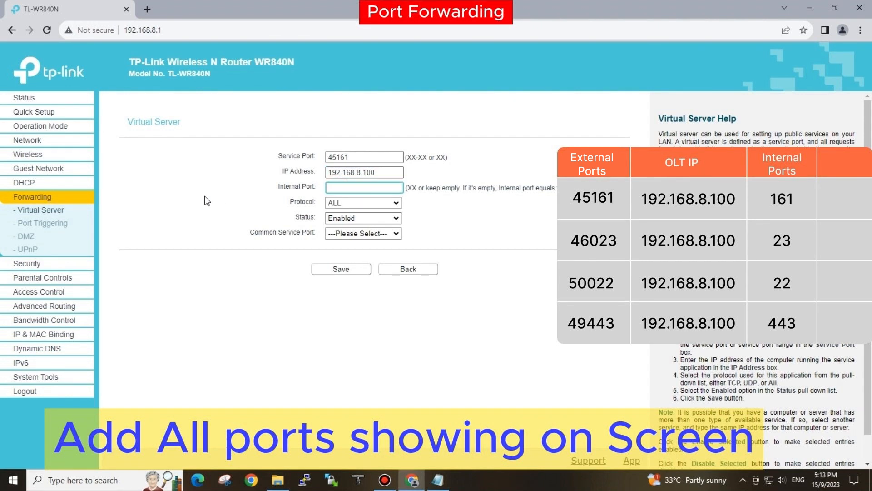
type("161")
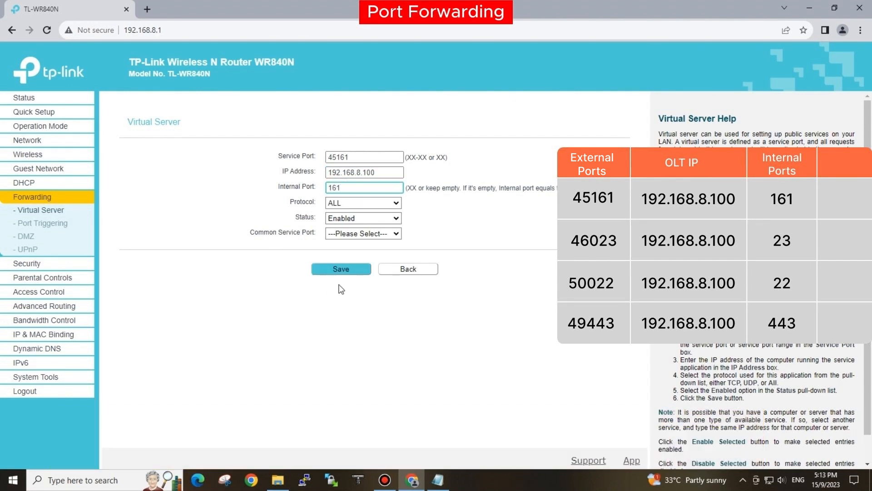
left_click(341, 271)
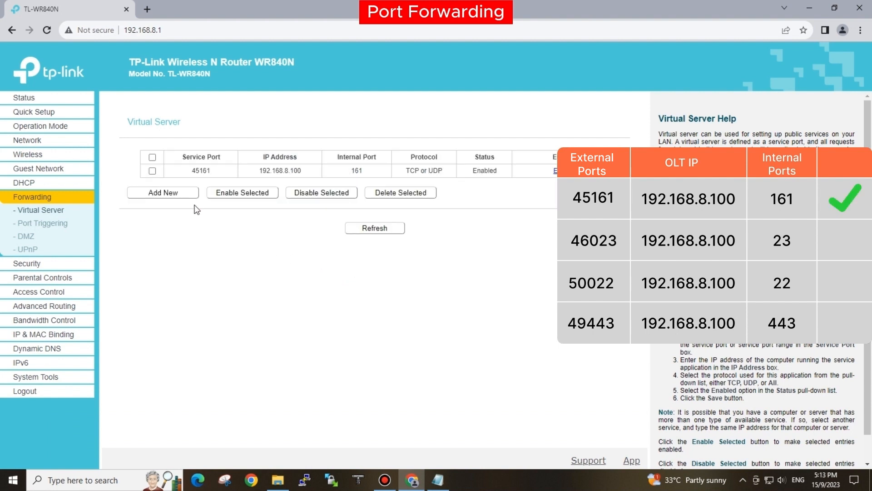
- Add and save a virtual server forwarding service port 46023 to IP address 192.168.8.100, internal port 23
left_click(169, 193)
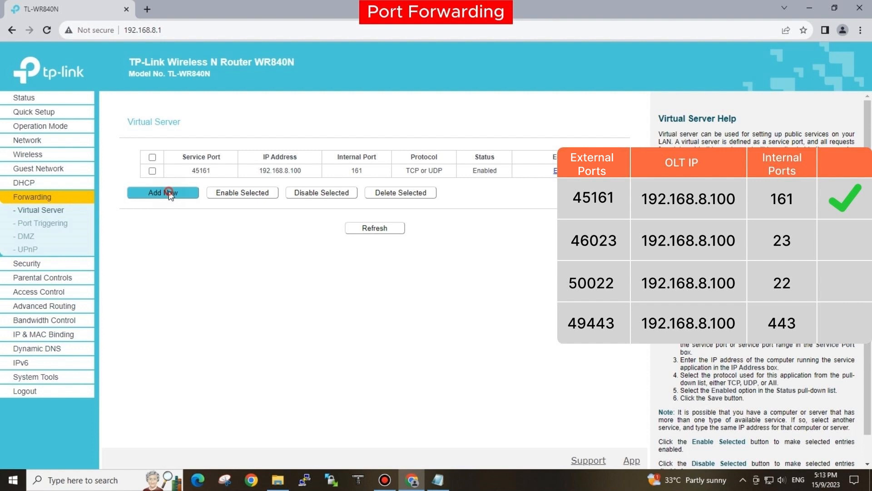
left_click(339, 158)
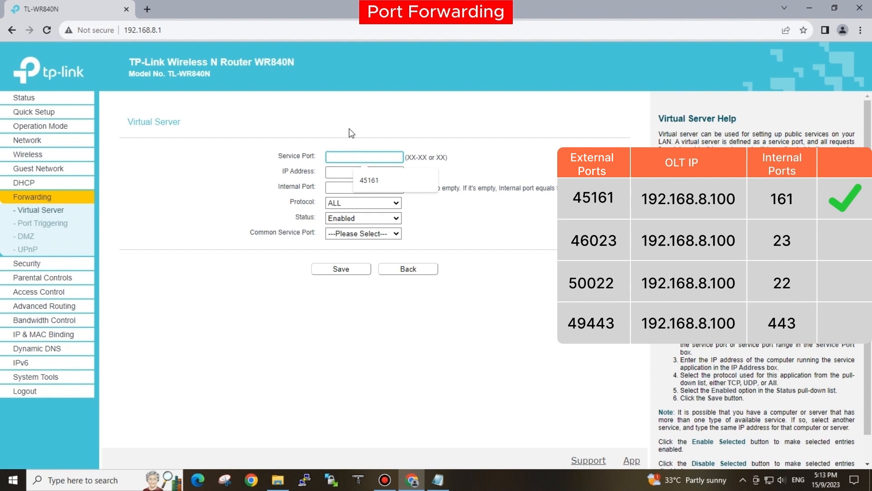
type("46")
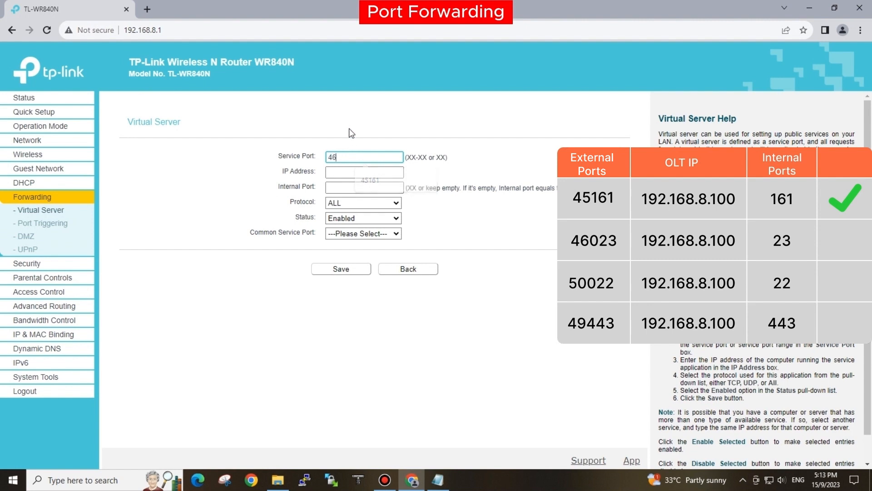
type("023")
left_click(359, 171)
type("192.168.")
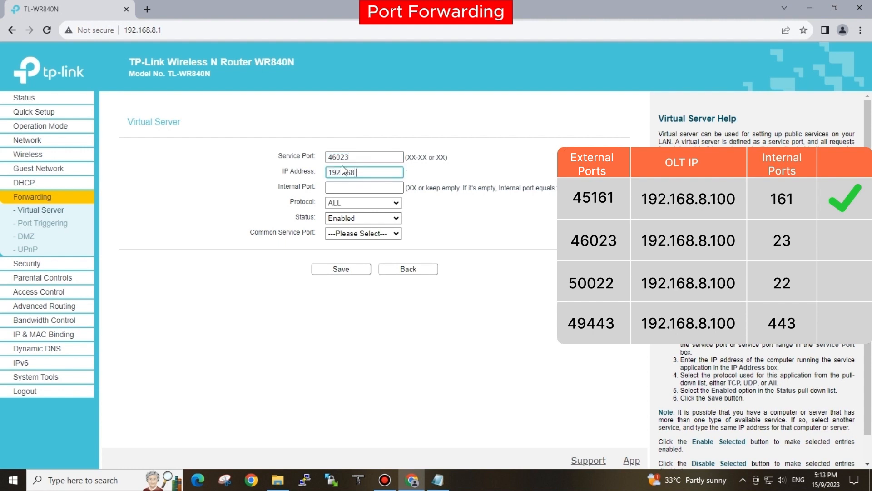
type("8.100")
left_click(340, 184)
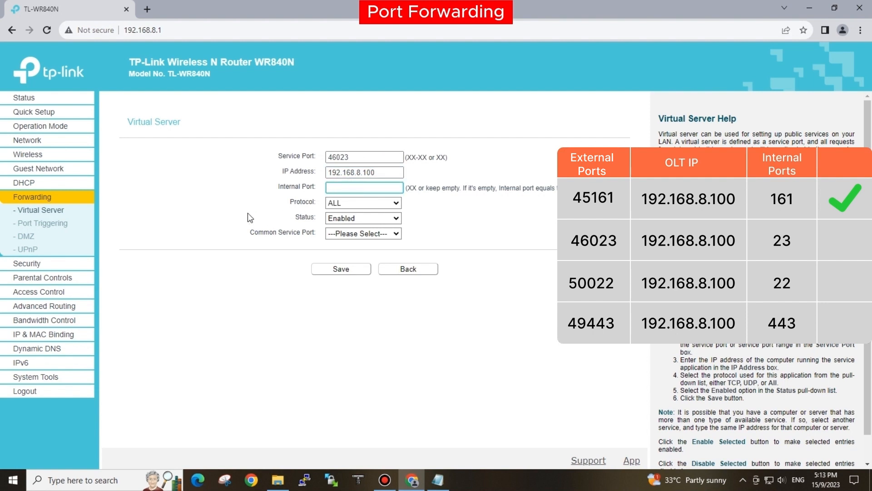
type("23")
left_click(342, 273)
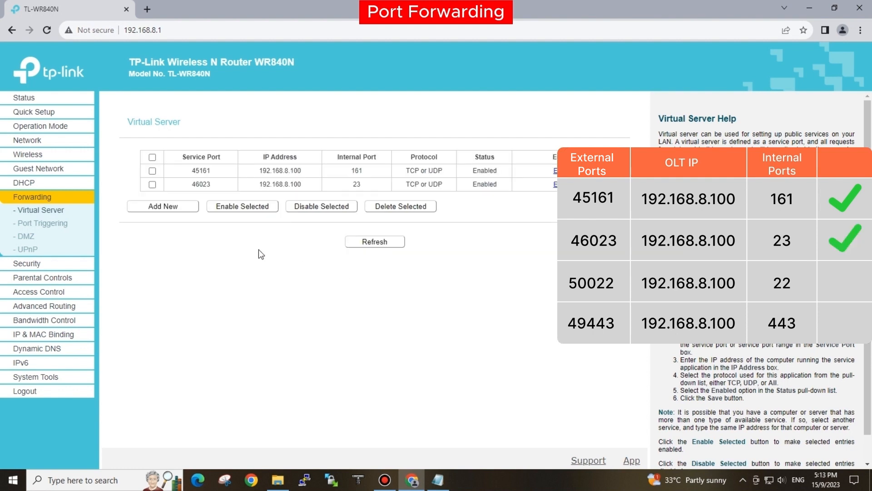
- Add and save a virtual server forwarding service port 50022 to IP address 192.168.8.100, internal port 22
left_click(164, 207)
left_click(336, 157)
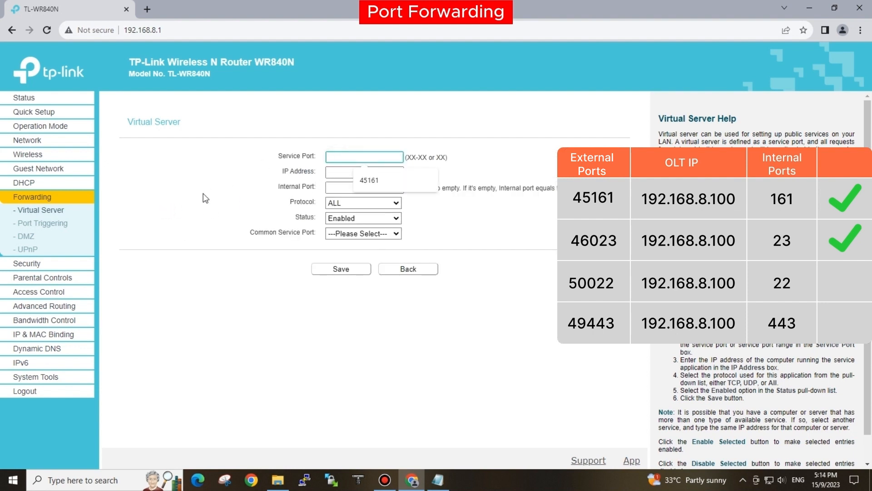
type("50022")
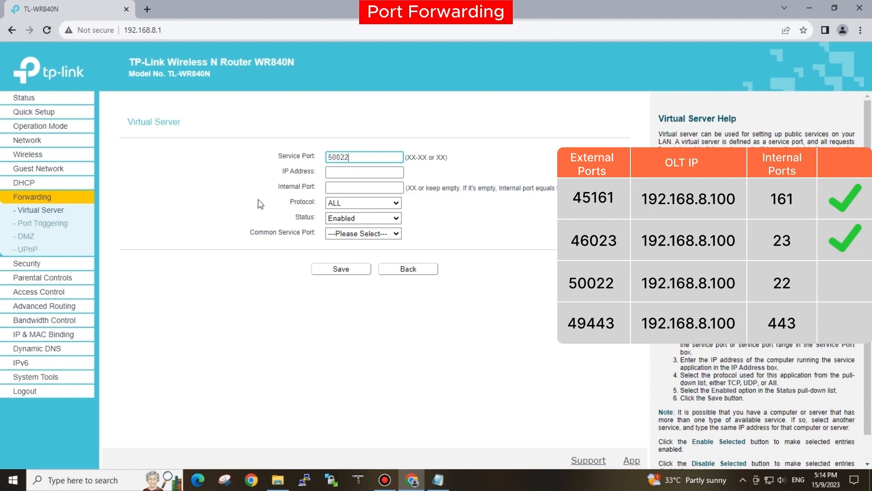
left_click(349, 173)
type("192")
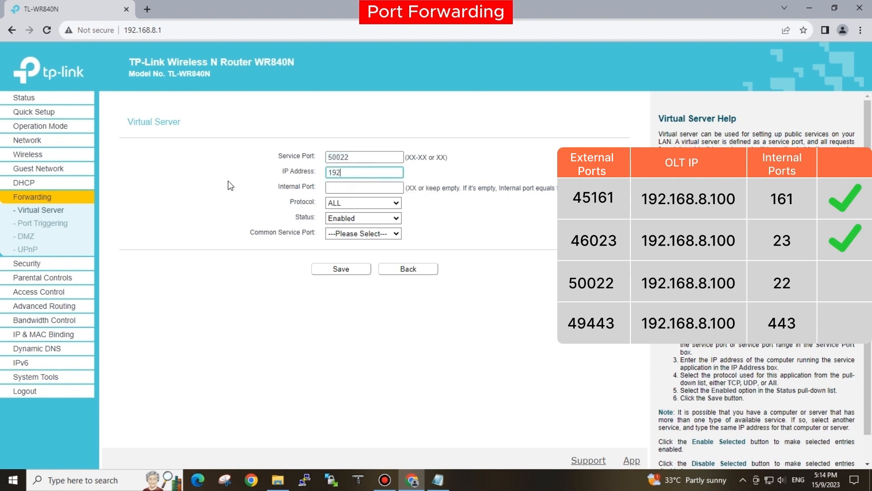
type(".168.8.100")
key("Tab")
type("22")
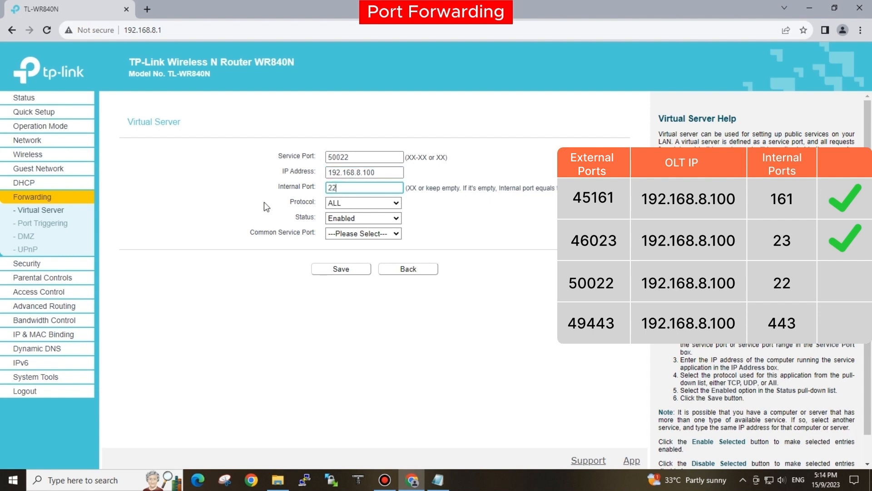
left_click(332, 271)
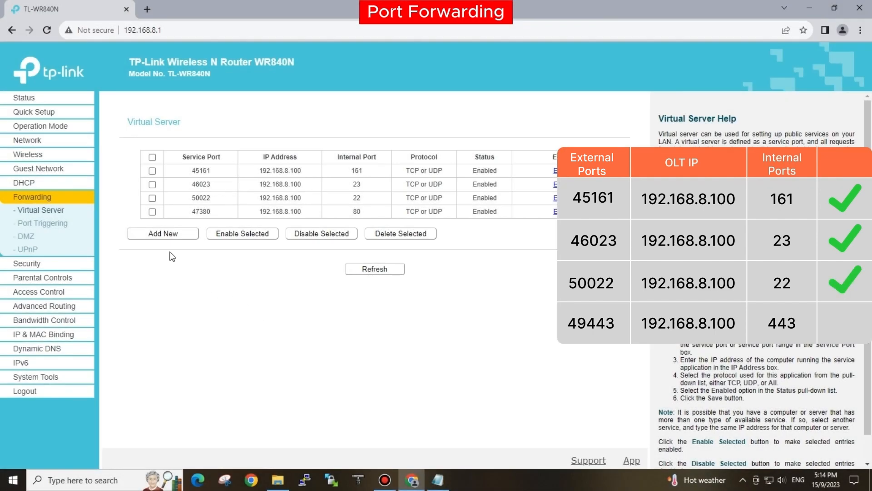
- Add and save a virtual server forwarding service port 49443 to IP address 192.168.8.100, internal port 443
left_click(163, 235)
left_click(358, 157)
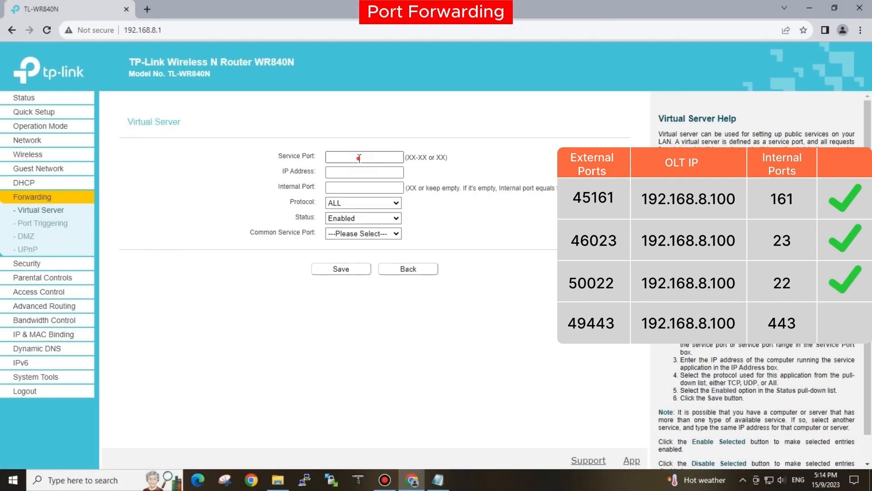
type("49")
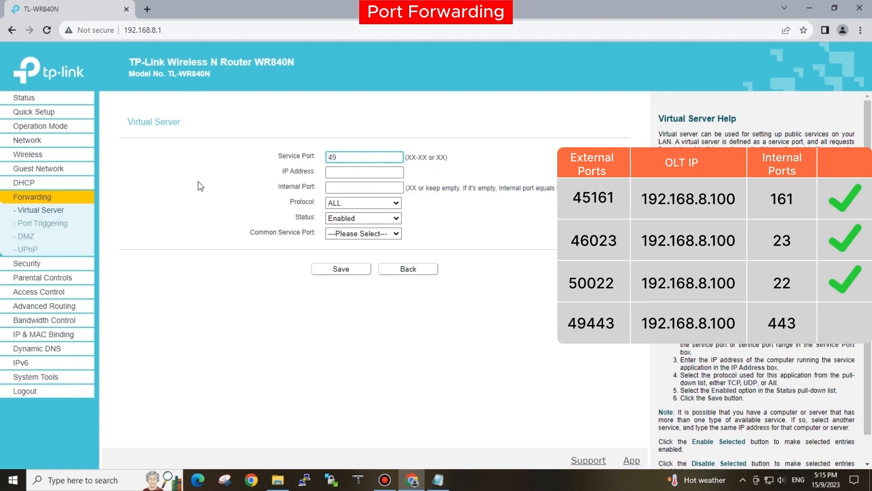
type("443")
left_click(332, 173)
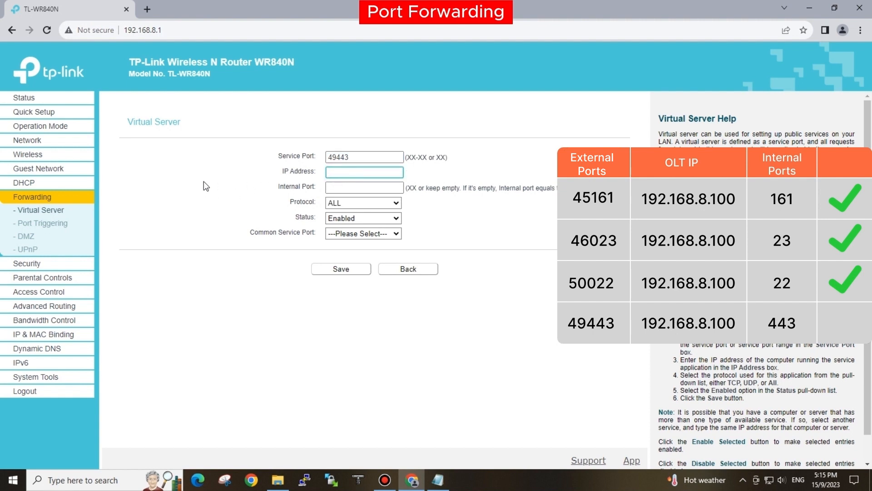
type("192.168.8.100")
key("Tab")
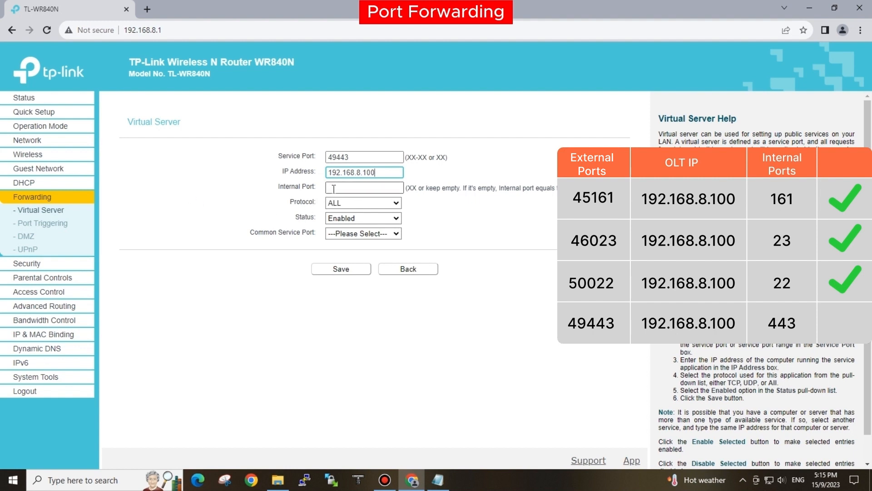
type("443")
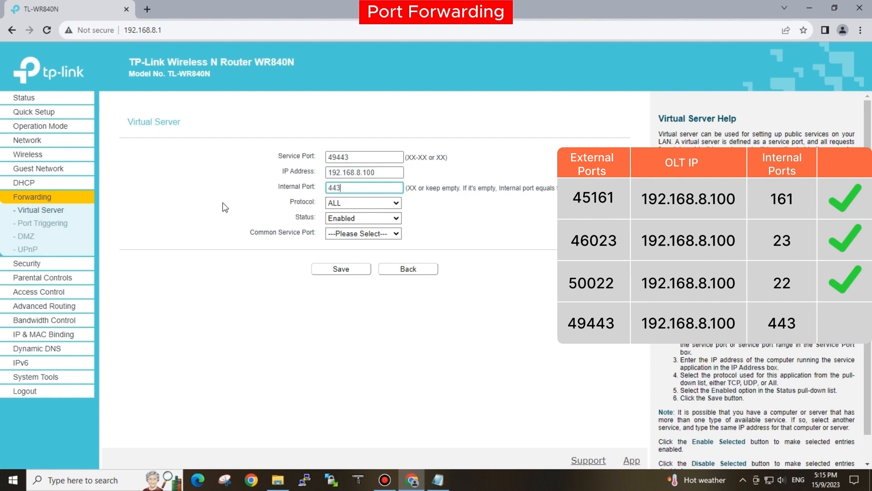
left_click(342, 270)
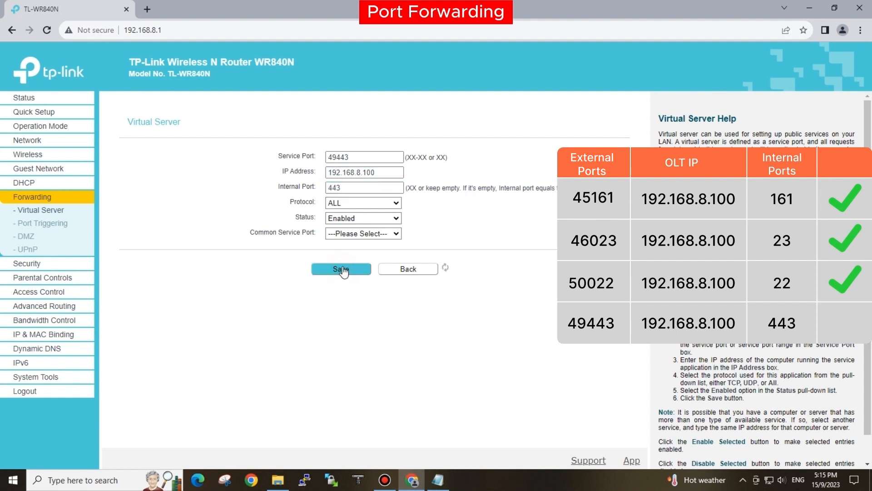